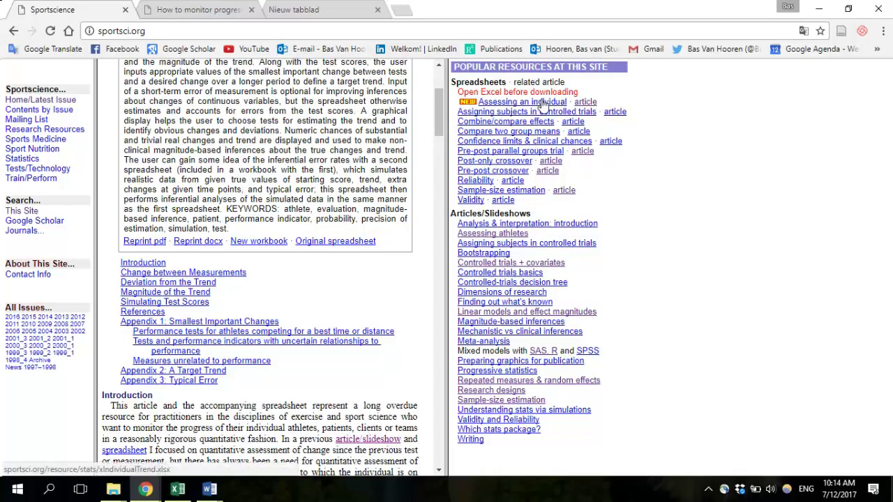
Open the article linked to the Assessing an individual spreadsheet on the Sportscience site and review its abstract.
left_click(579, 104)
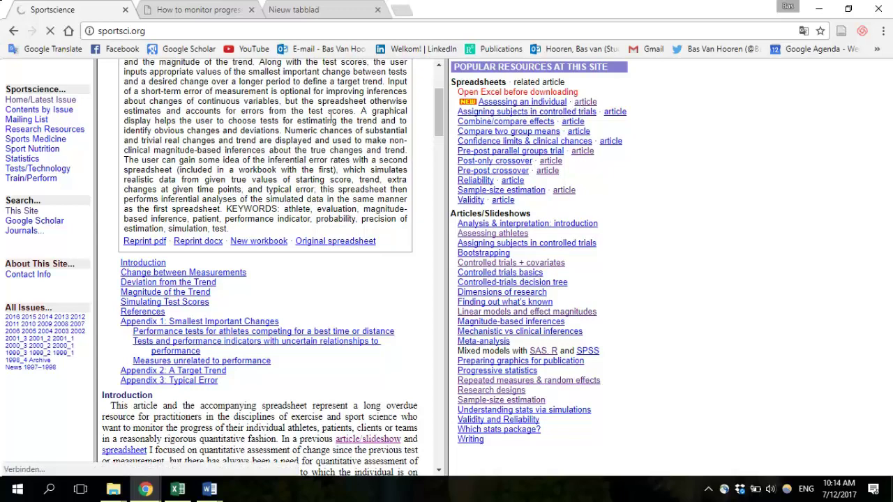
scroll(300, 114, "up", 3)
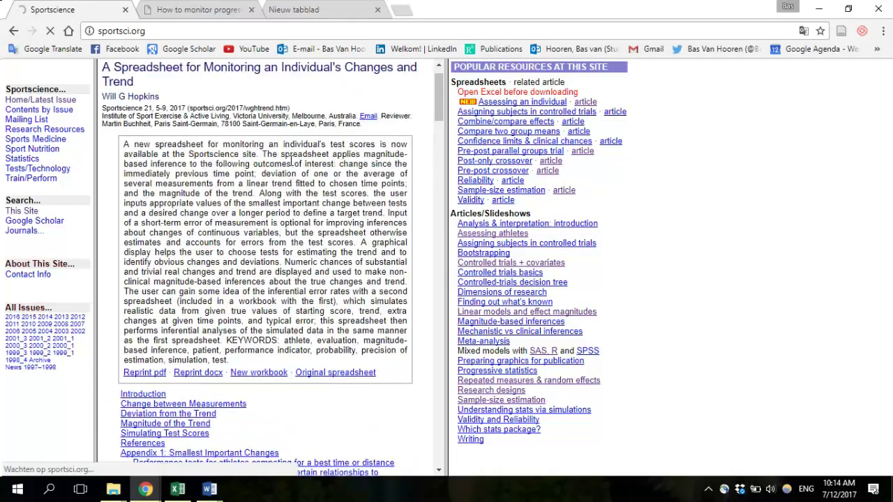
mouse_move(438, 98)
left_mouse_down()
mouse_move(432, 321)
mouse_move(428, 106)
left_mouse_up()
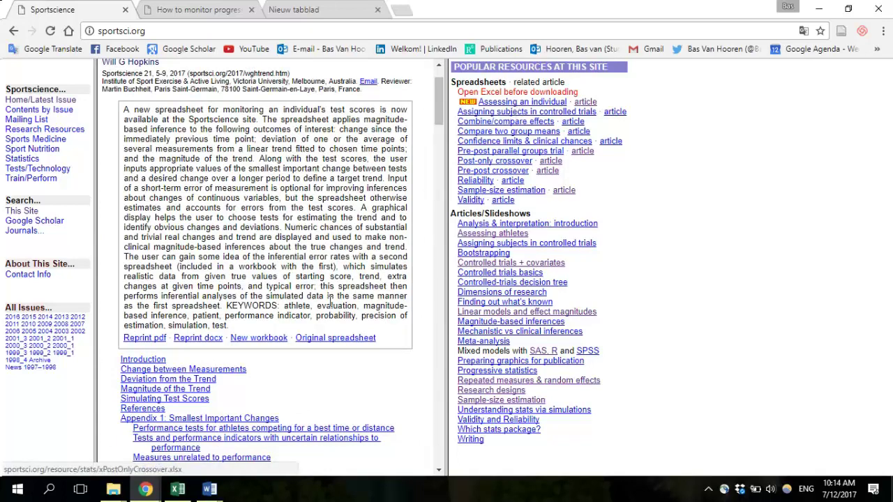
Switch to the xIndividualTrend workbook in Excel and read the introductory instructions on Sheet1.
left_click(179, 491)
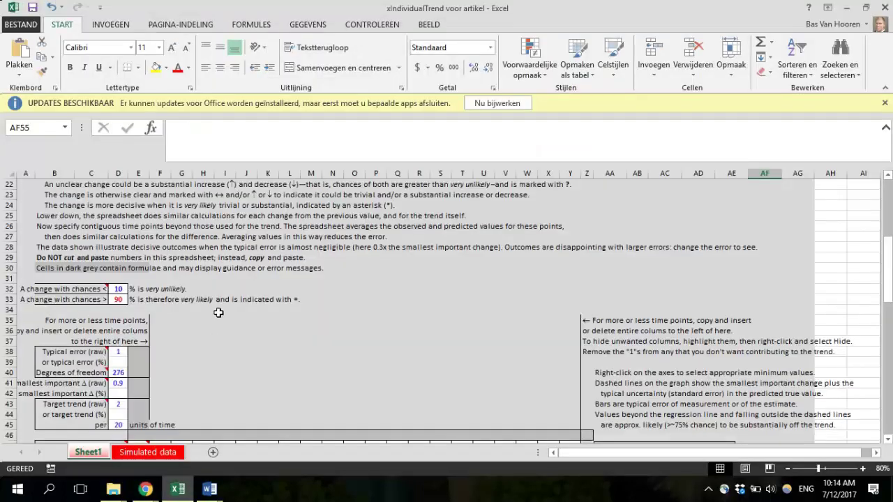
left_click(183, 268)
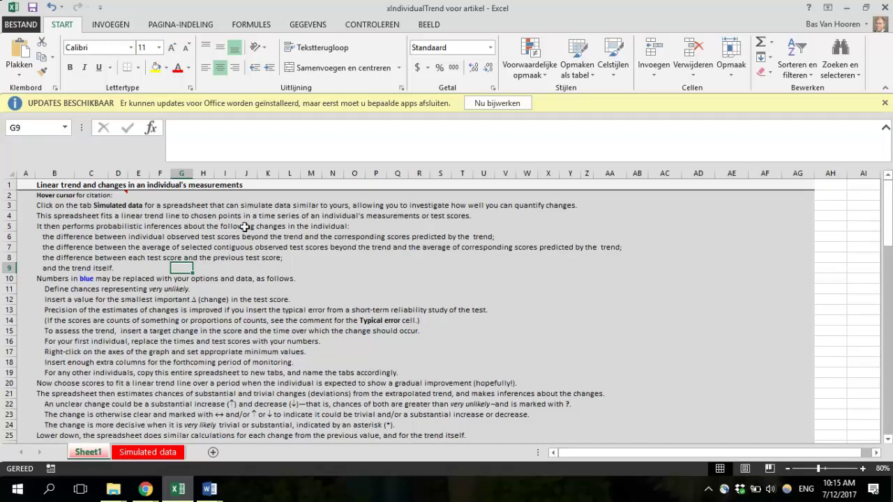
left_click(224, 320)
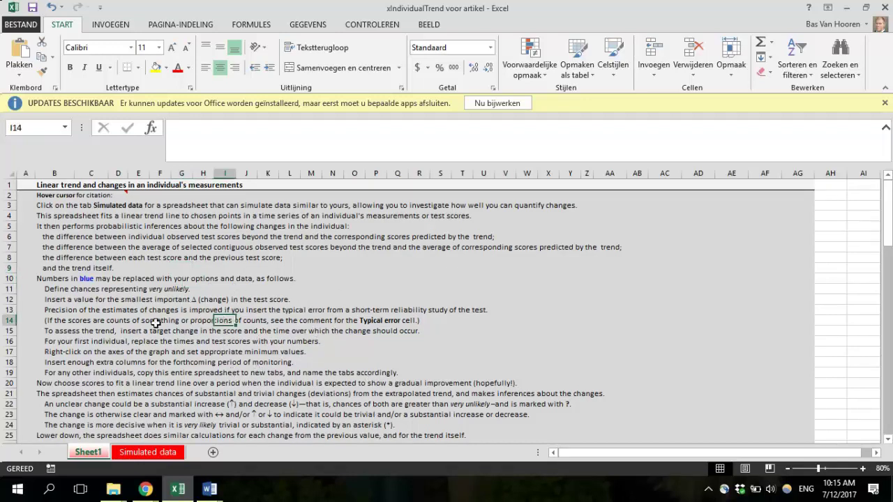
Read the cell comment explaining the raw typical error input, then check the very unlikely chances setting.
scroll(155, 321, "down", 4)
scroll(151, 299, "down", 3)
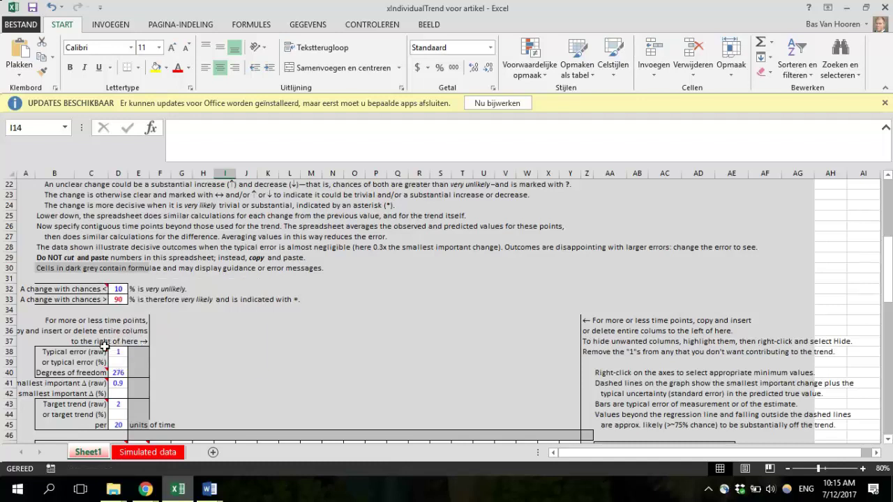
mouse_move(101, 350)
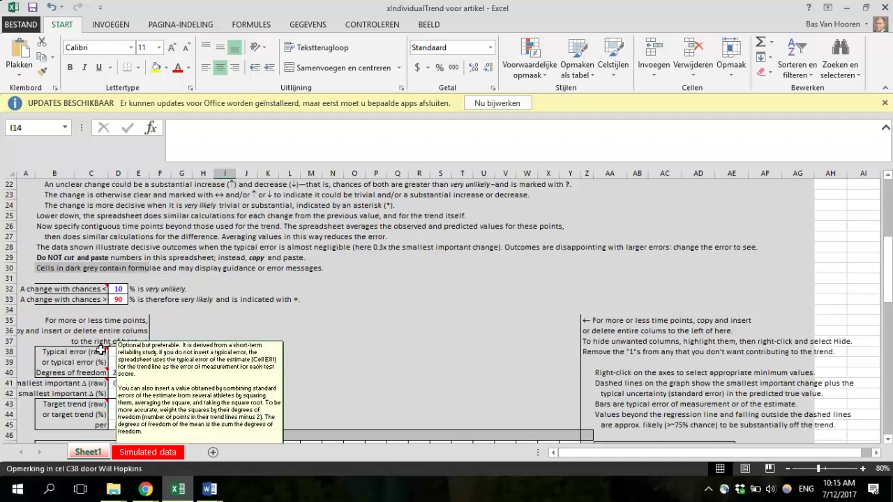
mouse_move(102, 286)
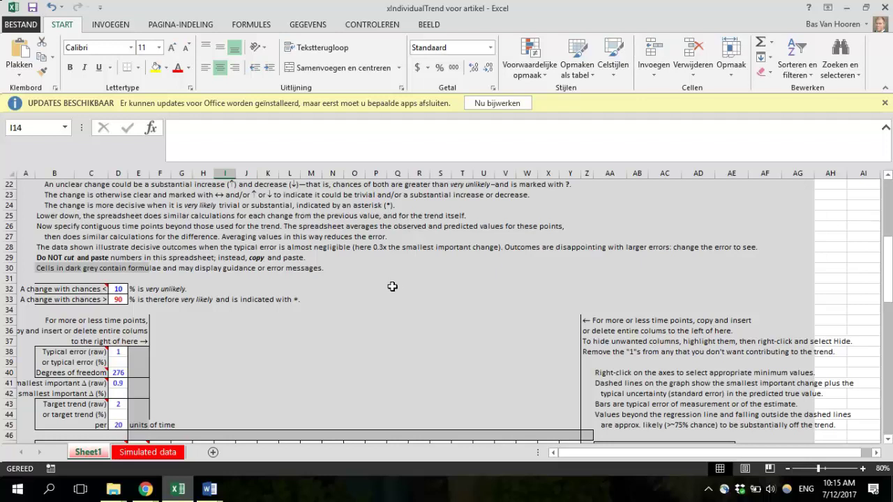
Examine the test scores in row 48 and the row for choosing scores for the trend line.
scroll(394, 289, "down", 3)
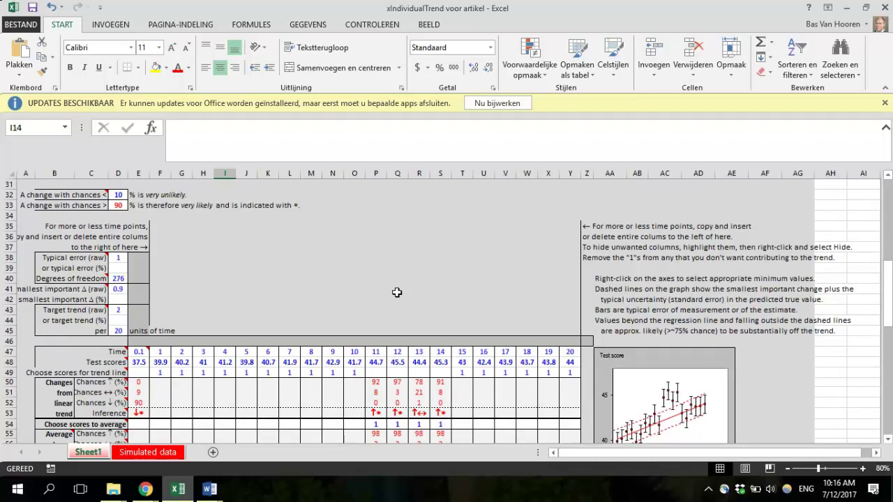
scroll(396, 292, "down", 2)
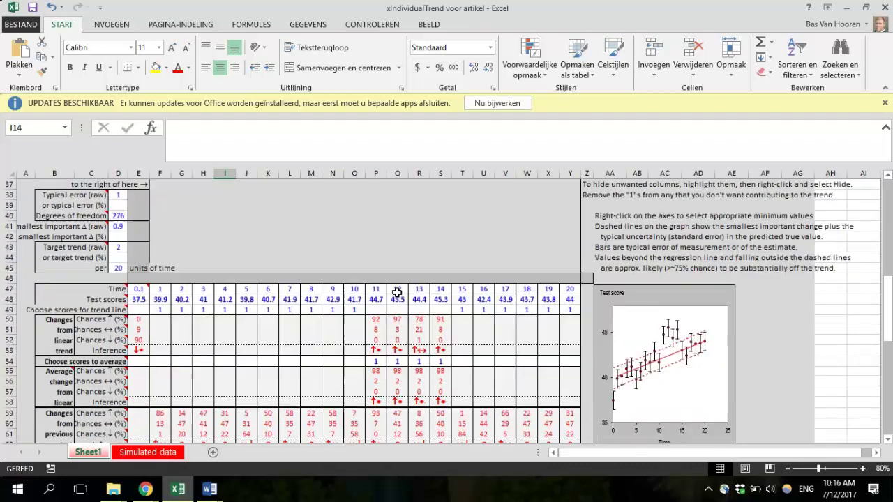
left_click(7, 298)
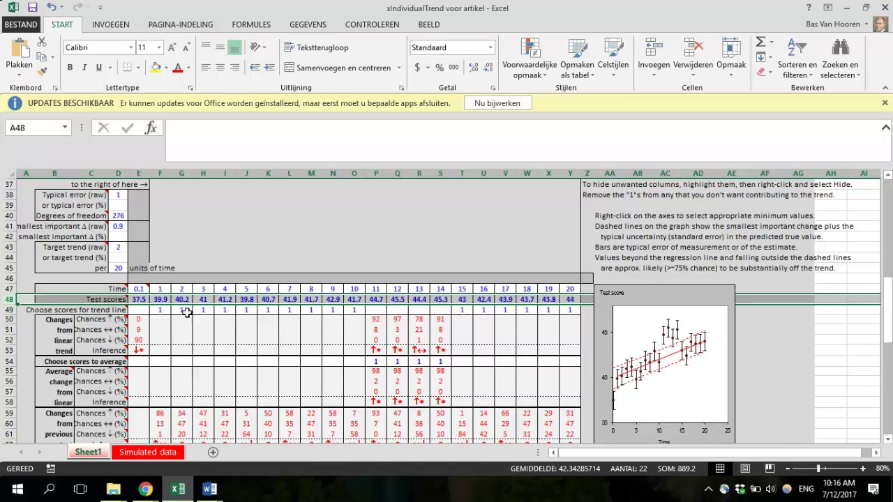
left_click(136, 309)
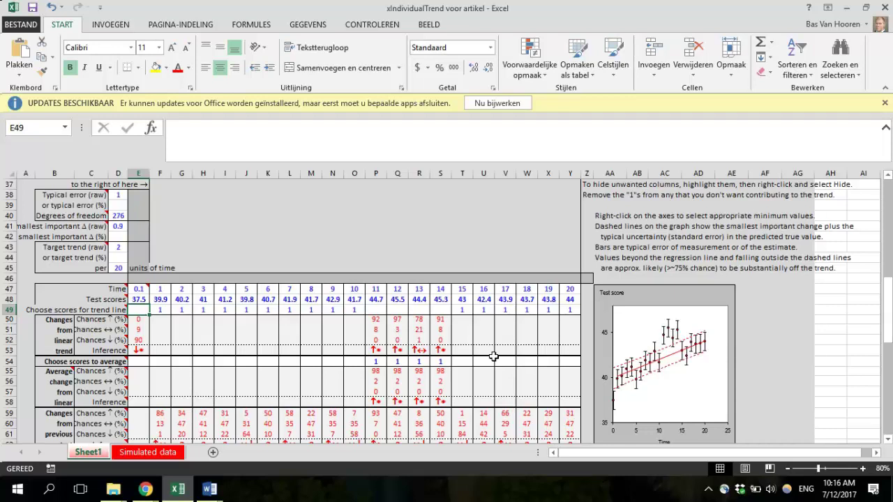
Examine the Time row, going through the individual time points 1 to 4.
left_click(110, 291)
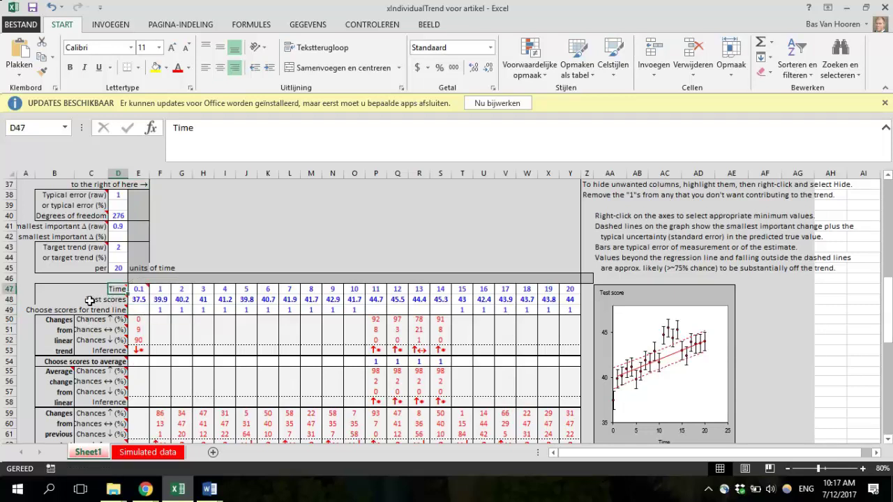
left_click(160, 289)
left_click(184, 288)
left_click(202, 288)
left_click(223, 289)
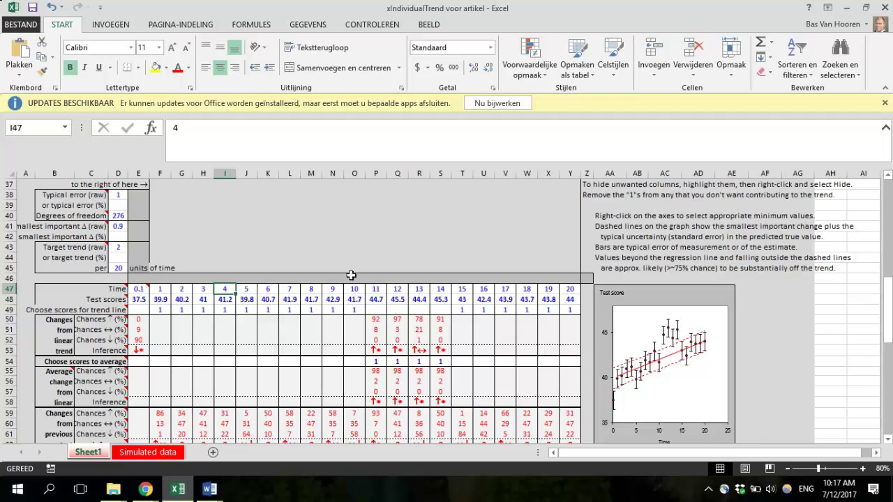
Inspect how the test scores line up with their time points, ending on the score at time 5.
scroll(302, 314, "down", 1)
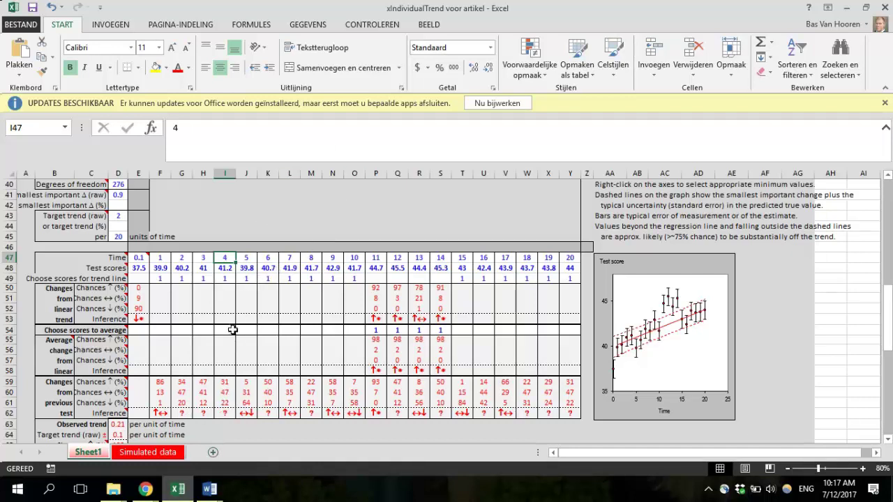
left_click_drag(133, 269, 408, 269)
left_click(170, 257)
left_click_drag(169, 258, 257, 272)
left_click(246, 268)
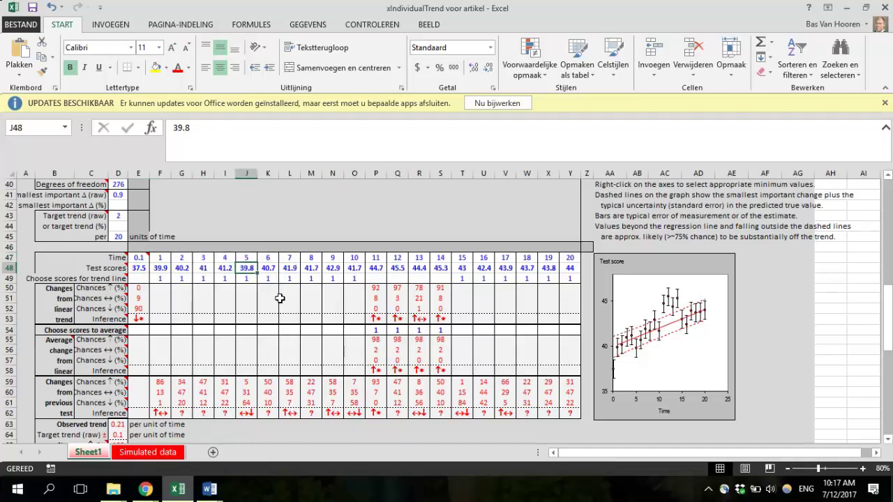
Inspect the raw and percentage typical error input cells, D38 and D39.
scroll(279, 298, "up", 2)
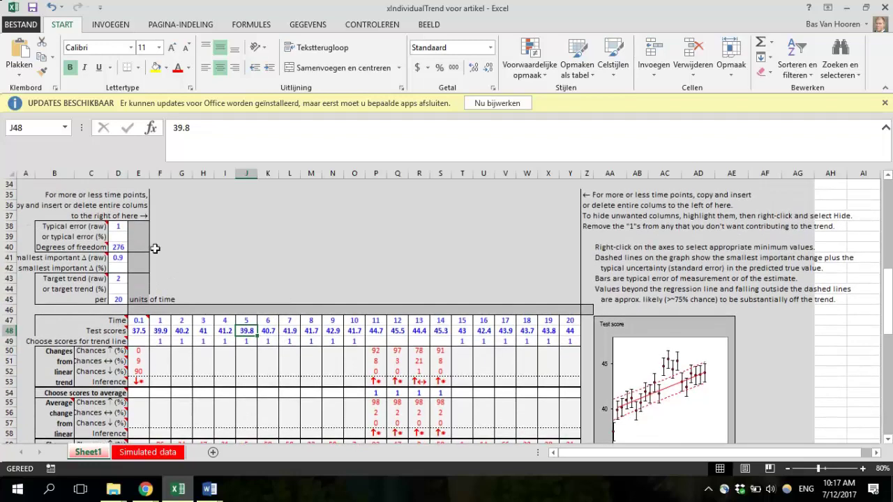
left_click(111, 227)
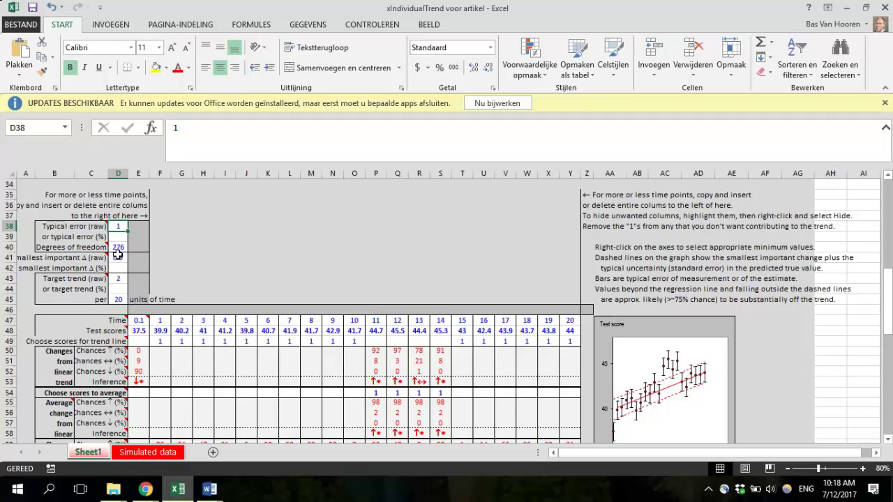
left_click(115, 237)
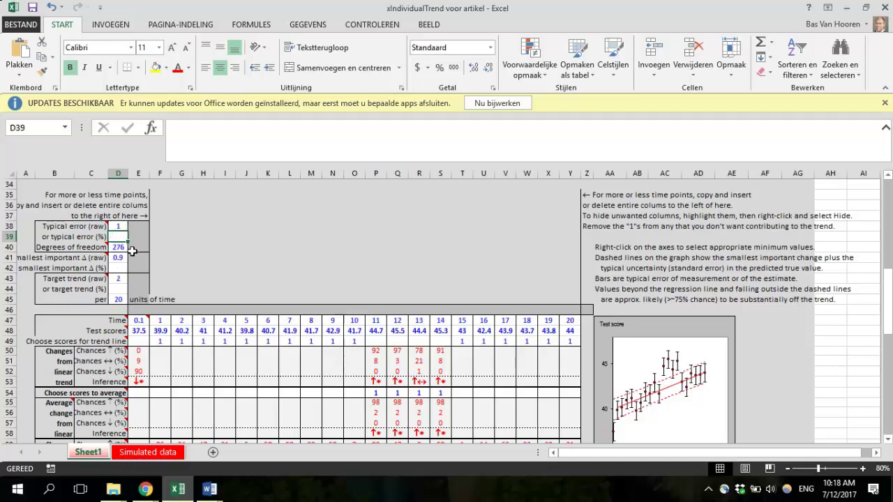
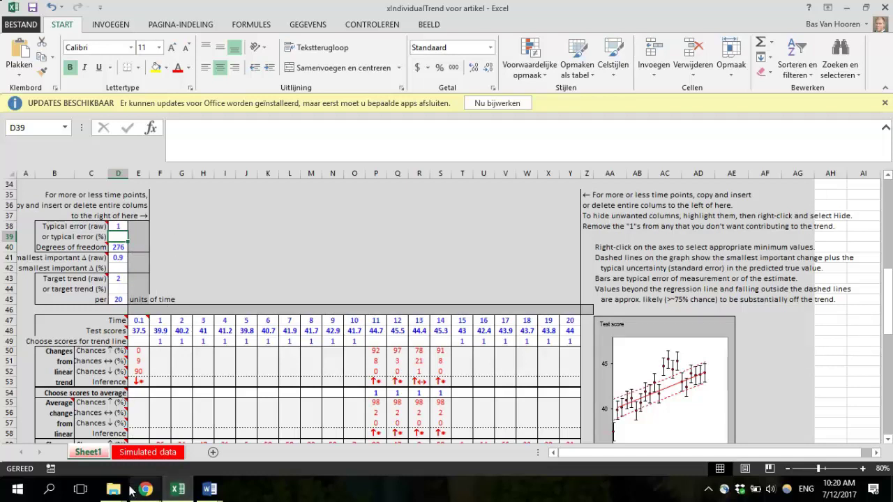
Switch to the monitoring progression article in Chrome and highlight the countermovement jump's percentage typical error in the table.
left_click(146, 489)
left_click(122, 466)
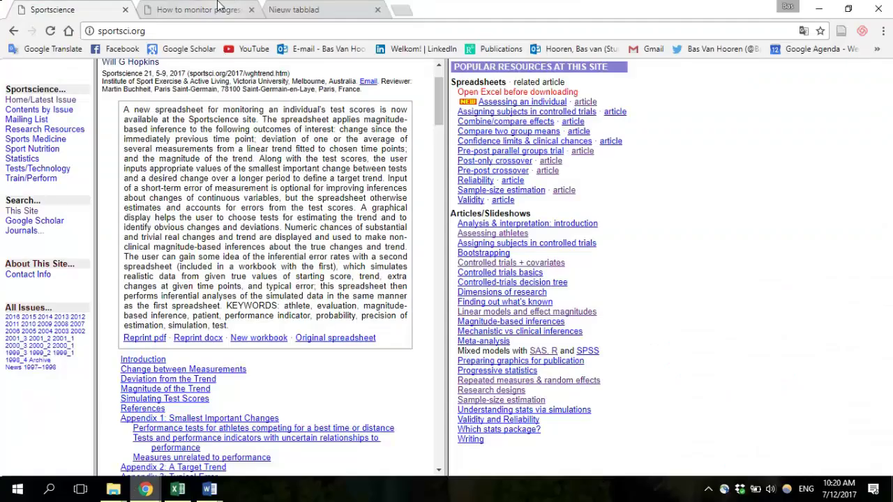
left_click(209, 10)
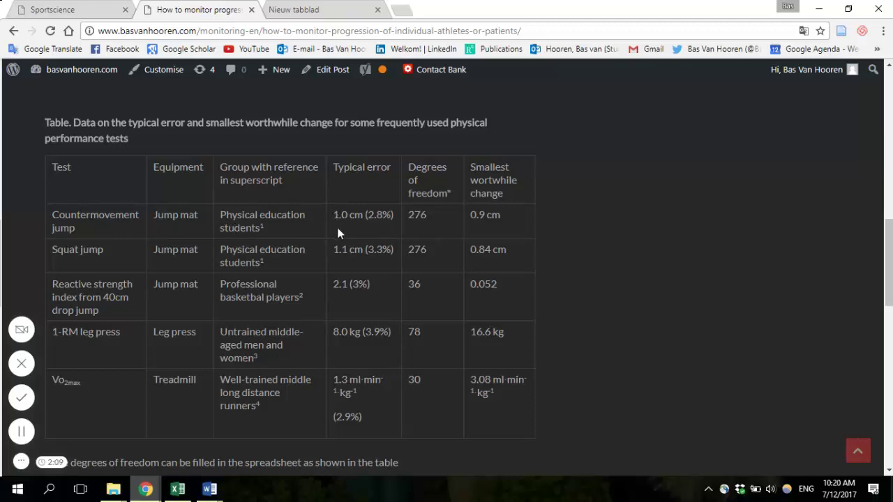
left_click_drag(365, 215, 386, 219)
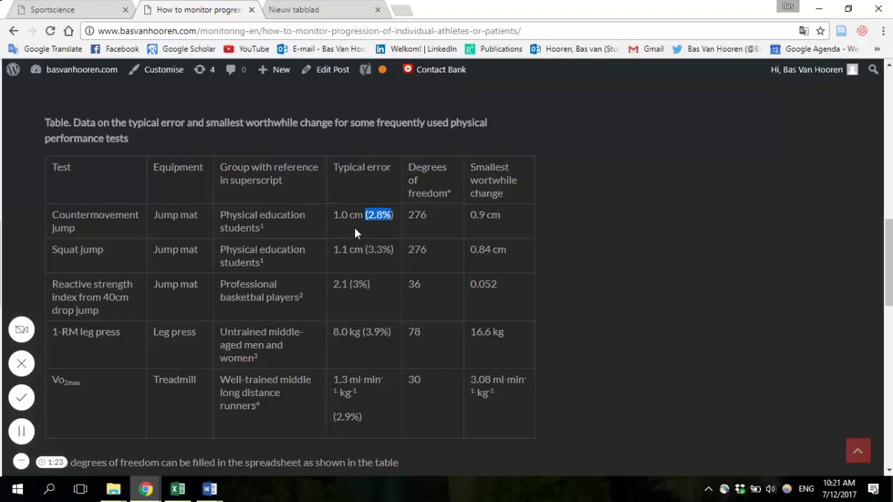
Return to the Excel workbook and check the raw typical error and degrees of freedom cells.
left_click(177, 488)
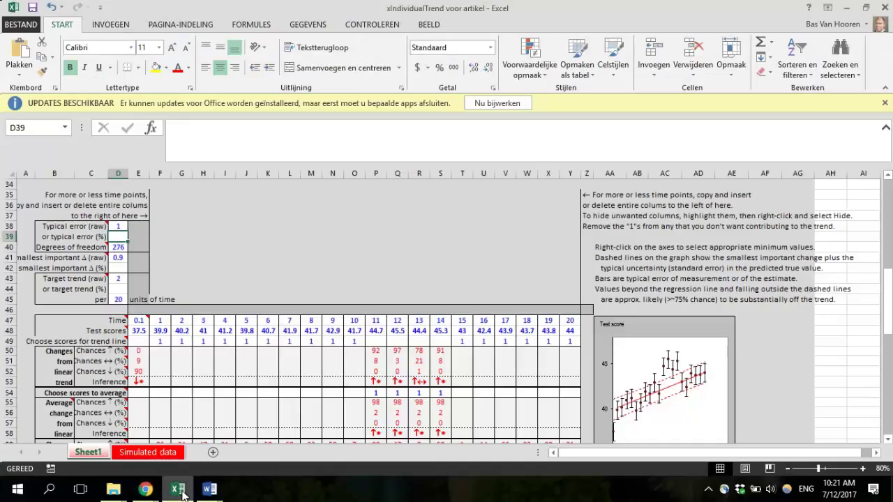
left_click(119, 227)
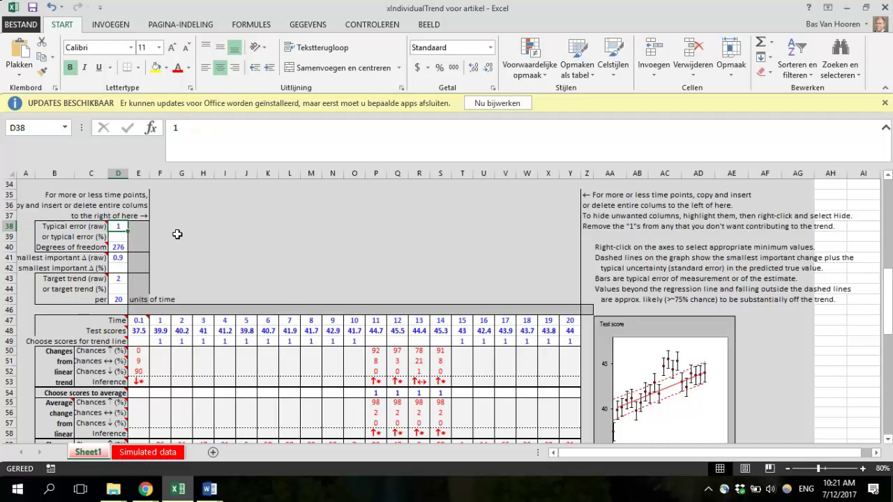
left_click(118, 247)
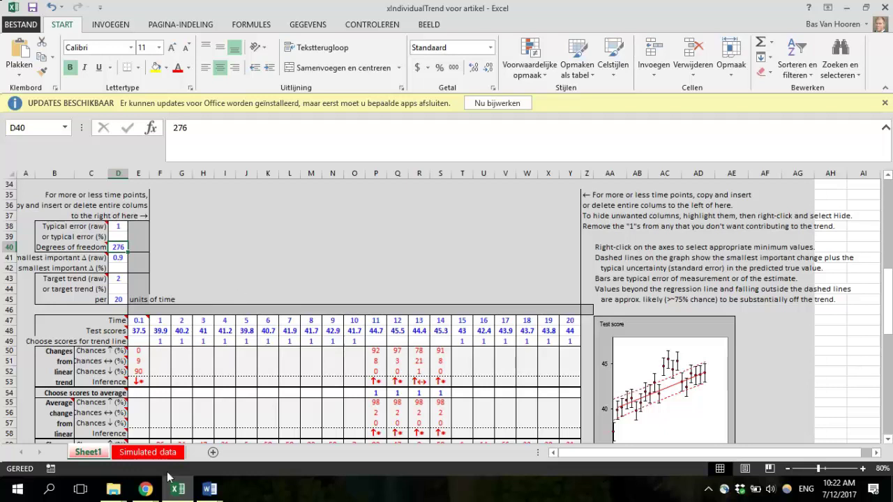
Go back to the article table in Chrome and highlight the countermovement jump's degrees of freedom.
mouse_move(145, 489)
left_click(99, 453)
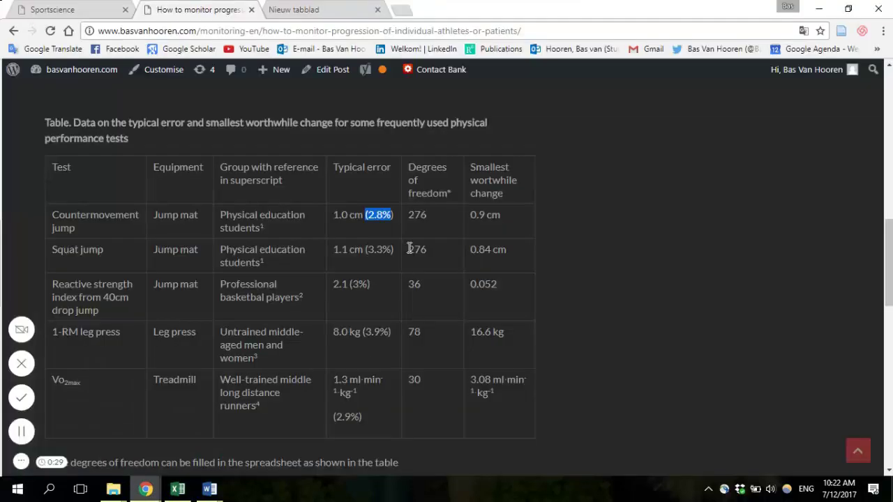
left_click_drag(413, 181, 418, 202)
left_click(417, 227)
double_click(423, 222)
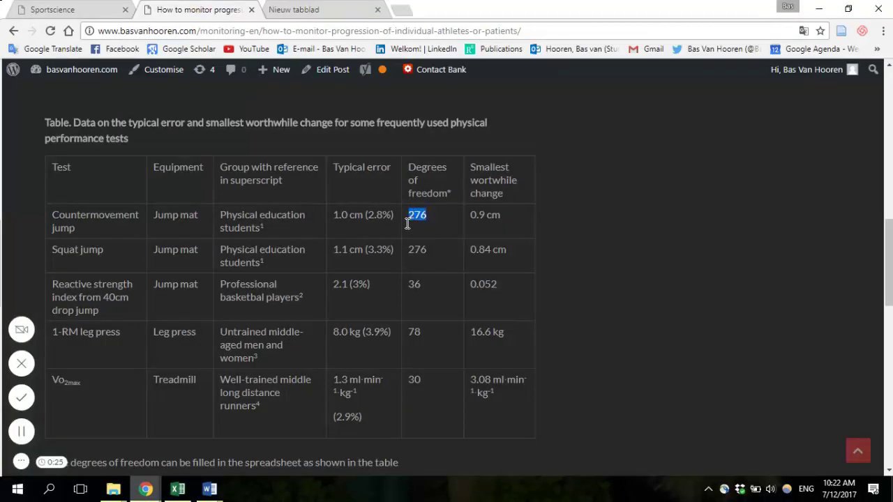
Switch back to Excel and compare the typical error and degrees of freedom inputs with the article's table.
left_click(177, 488)
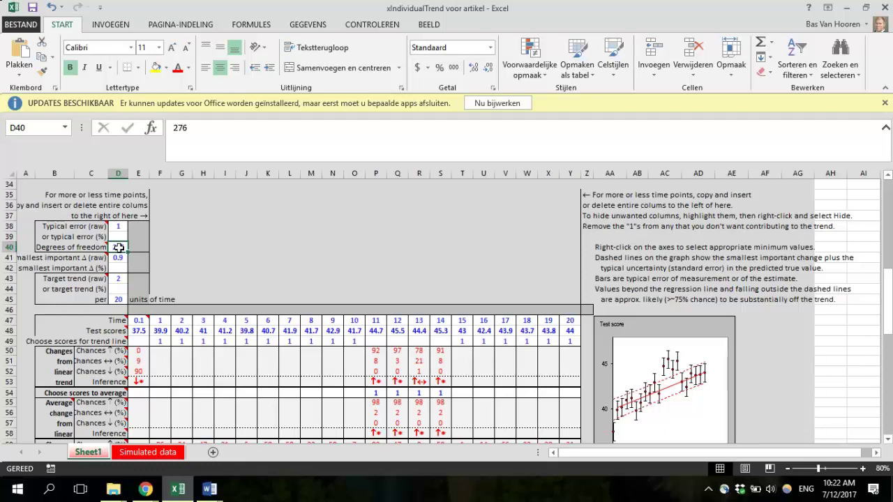
left_click(118, 225)
left_click(113, 248)
Reopen the monitoring article in Chrome and look up the countermovement jump's smallest worthwhile change.
mouse_move(145, 488)
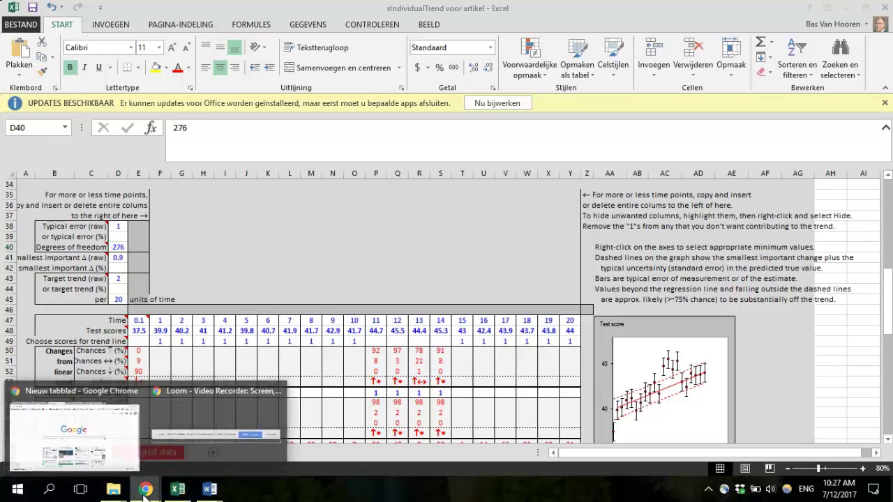
left_click(116, 443)
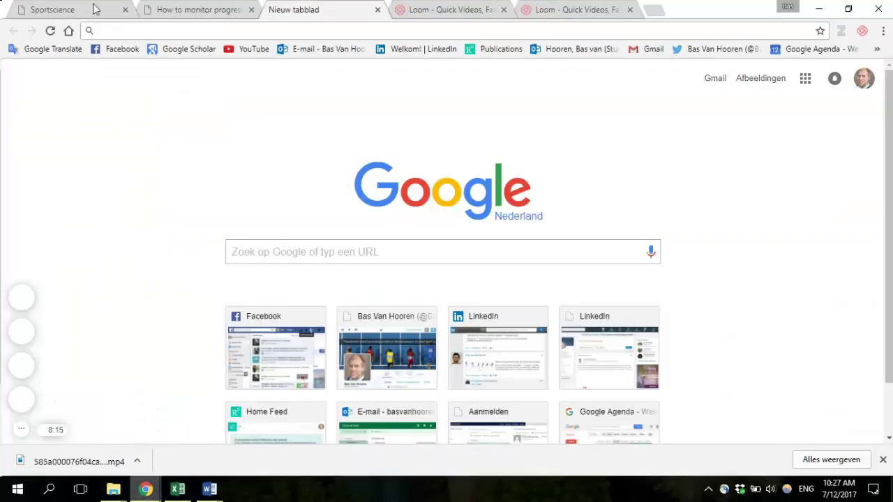
left_click(199, 10)
left_click_drag(484, 168, 502, 200)
left_click(502, 225)
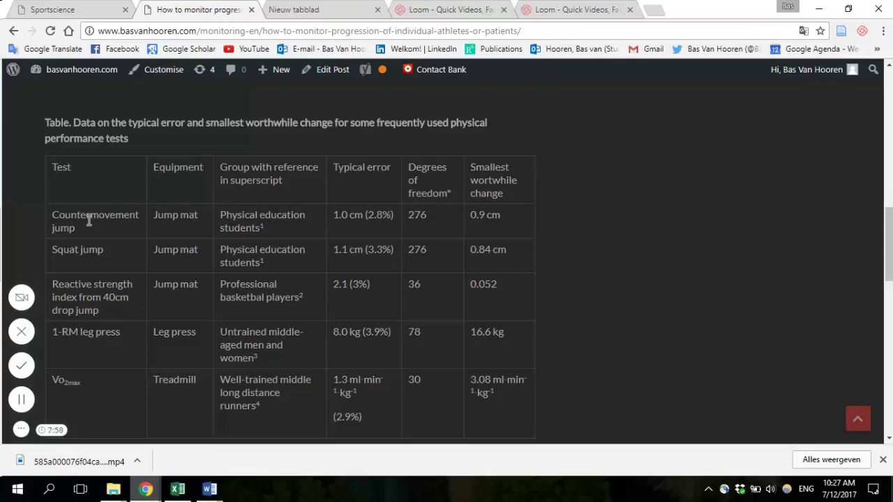
left_click_drag(484, 219, 475, 219)
Return to the Excel workbook and select the raw smallest important change cell, D41.
left_click(178, 489)
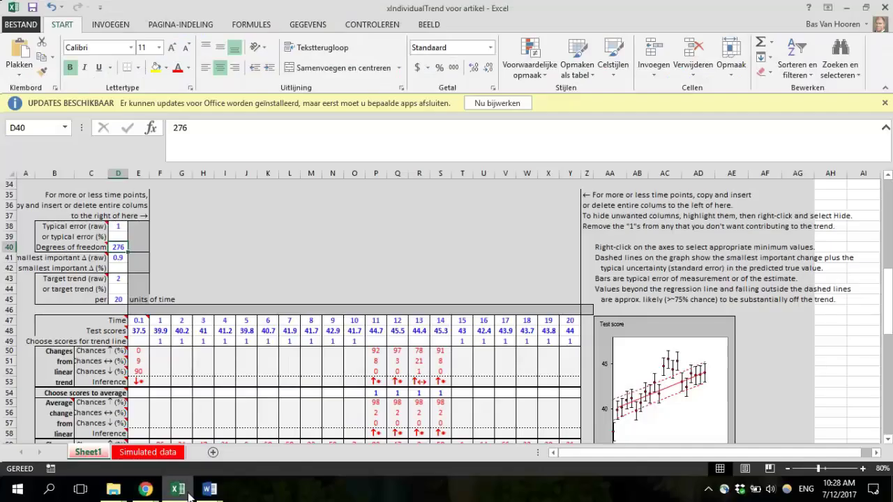
left_click(116, 257)
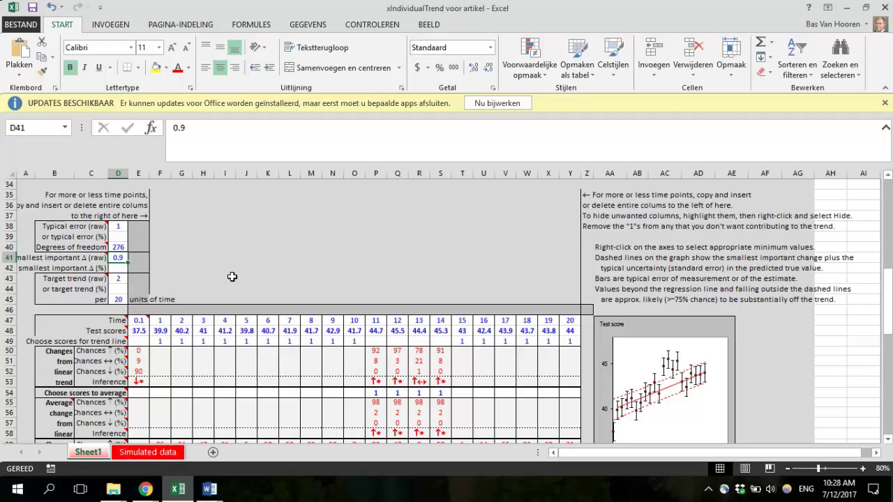
Select the percentage smallest important change cell, D42, and bring up the Sportscience site in Chrome.
left_click(115, 268)
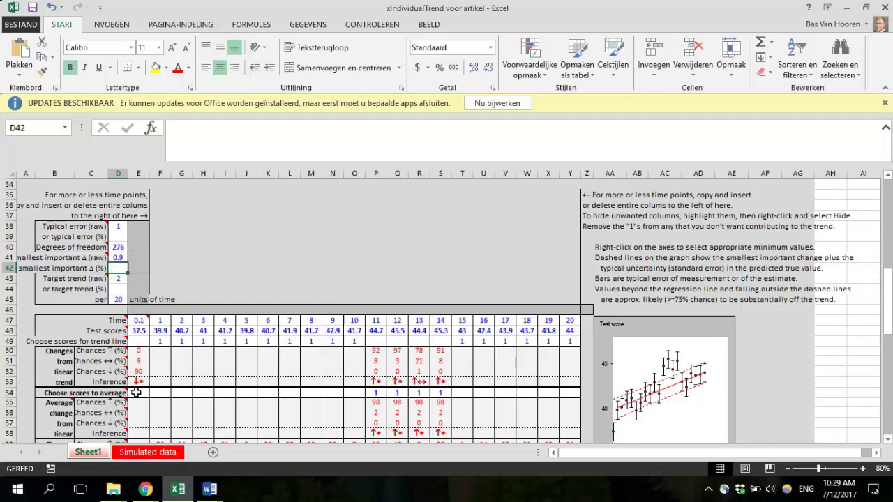
mouse_move(145, 489)
left_click(91, 428)
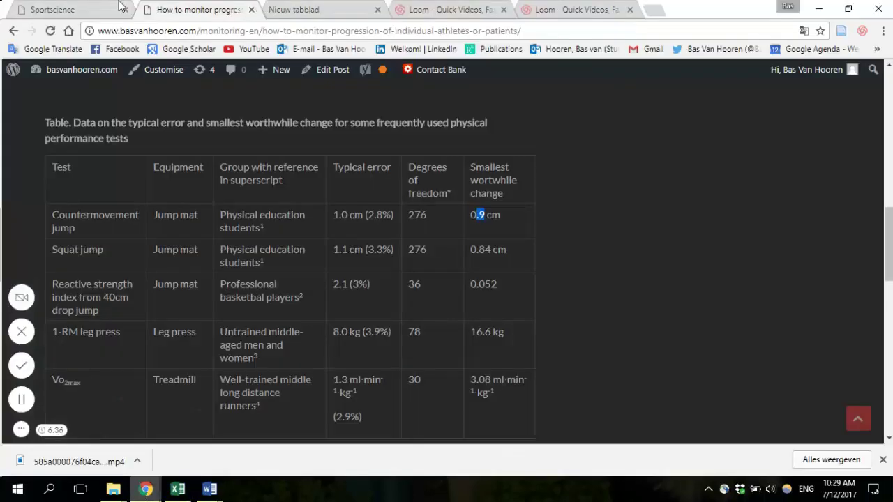
left_click(90, 9)
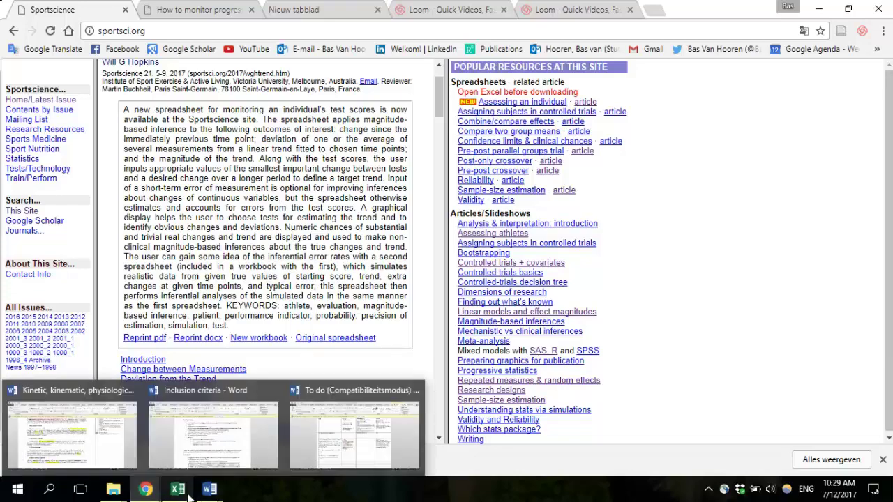
Return to the Excel workbook and examine the raw target trend in D43, its time units in D45 and the test score in G48.
mouse_move(177, 488)
left_click(171, 469)
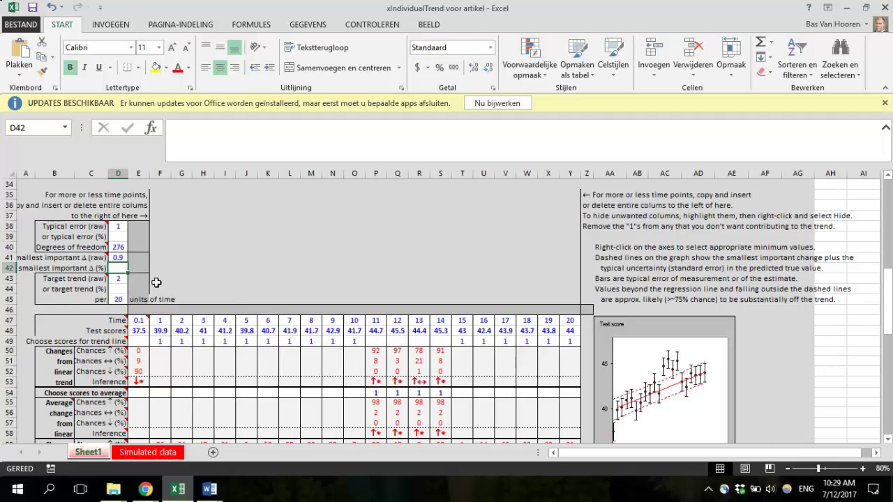
left_click(119, 279)
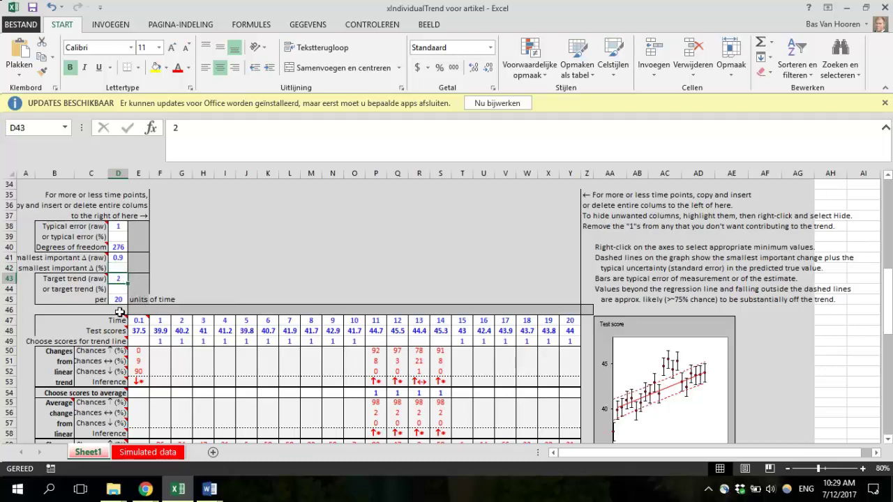
left_click(115, 300)
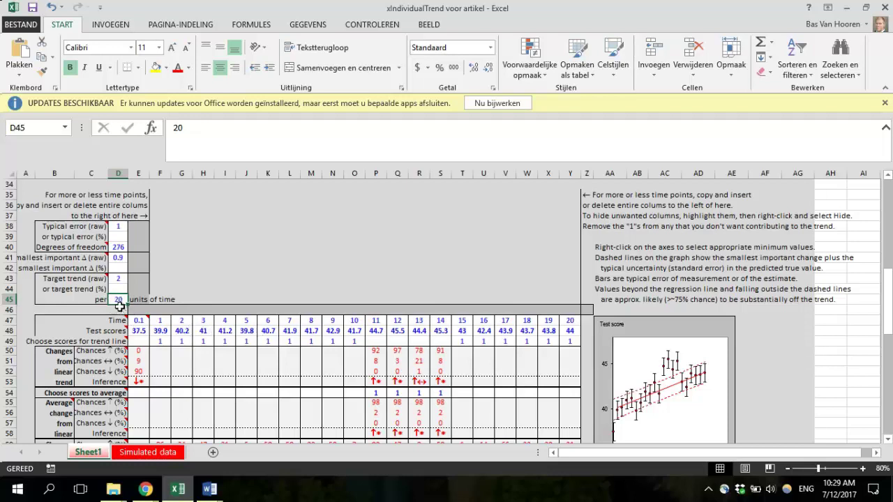
left_click(117, 276)
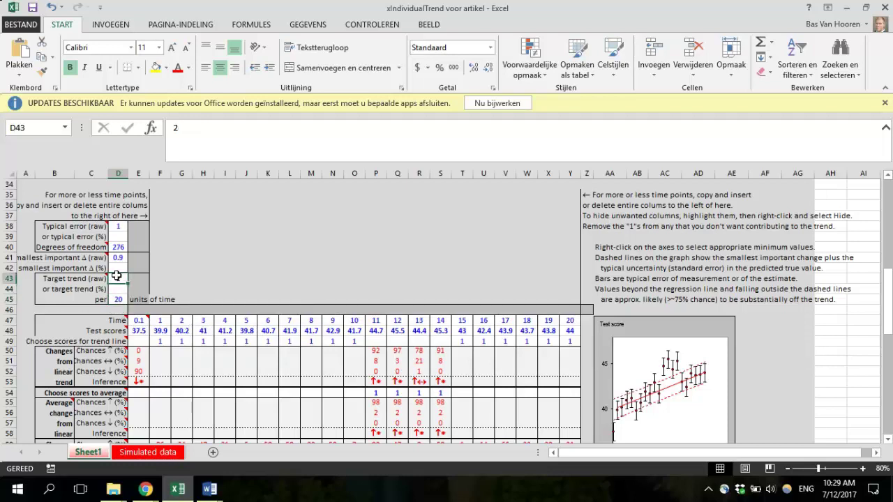
left_click(118, 298)
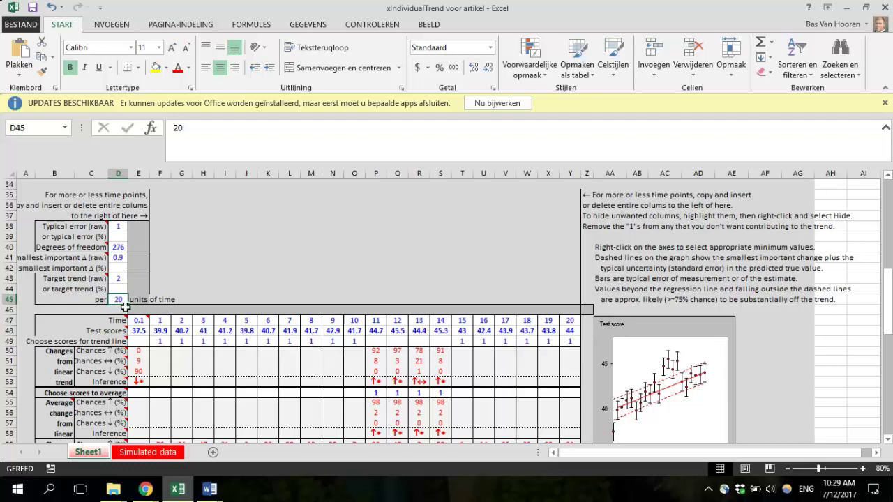
left_click(176, 332)
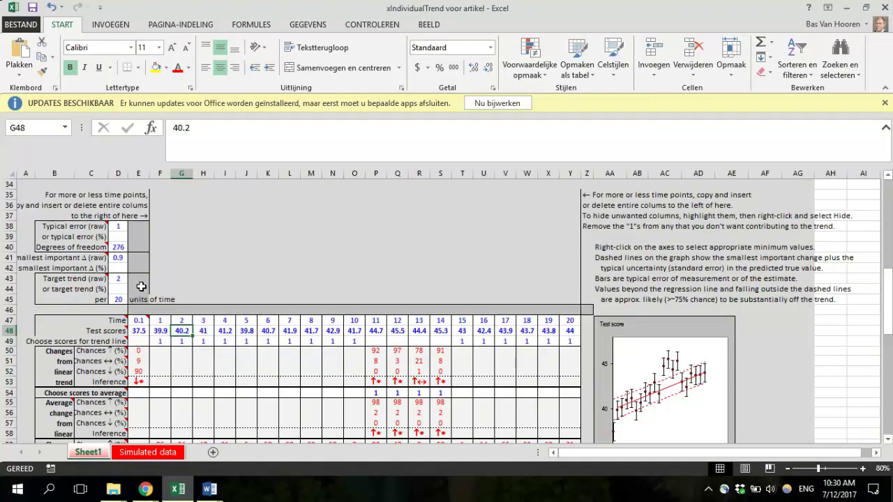
Switch from the Excel workbook back to Chrome.
mouse_move(145, 489)
left_click(209, 442)
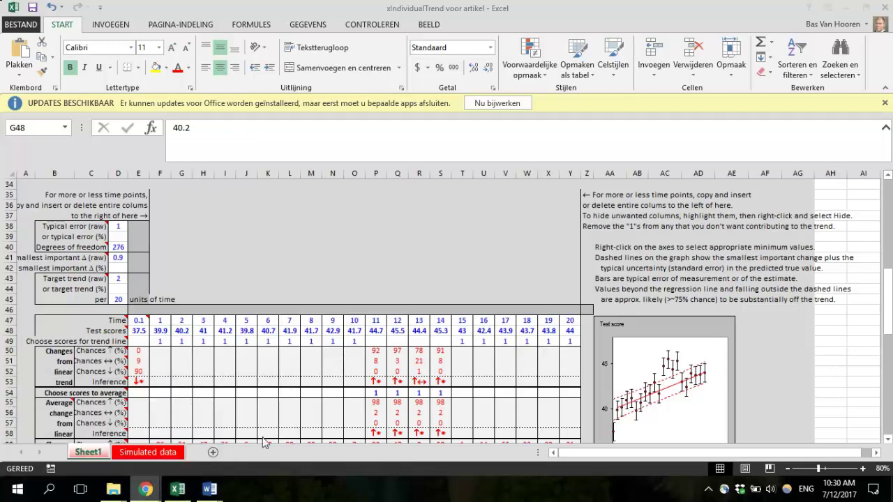